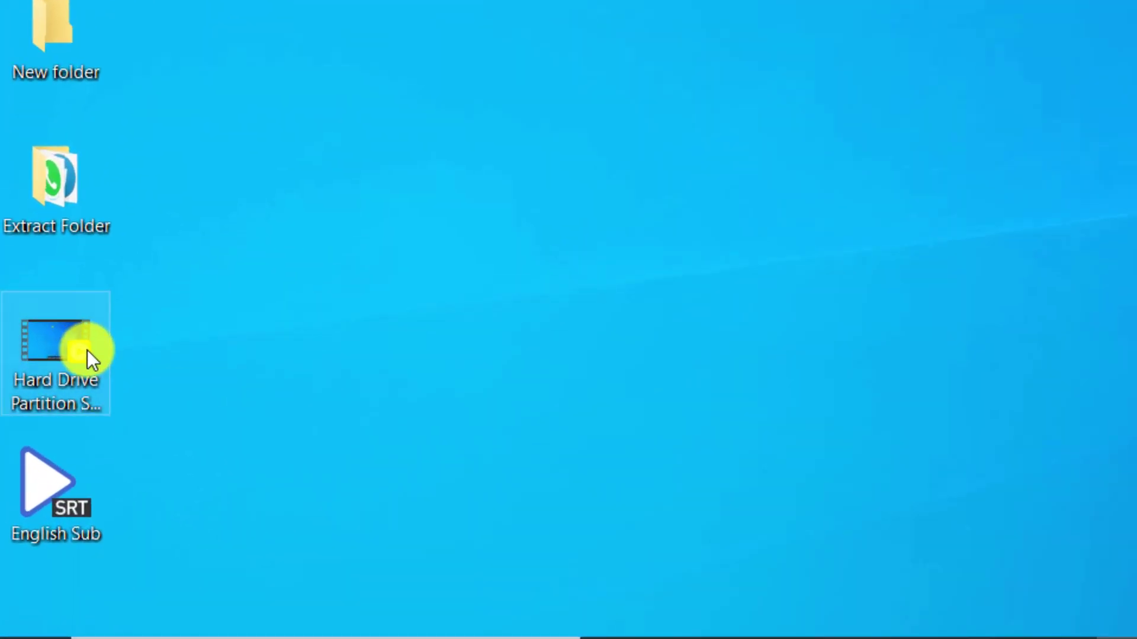
Step: Preview the Hard Drive Partition video in the player, then close it
double_click(106, 351)
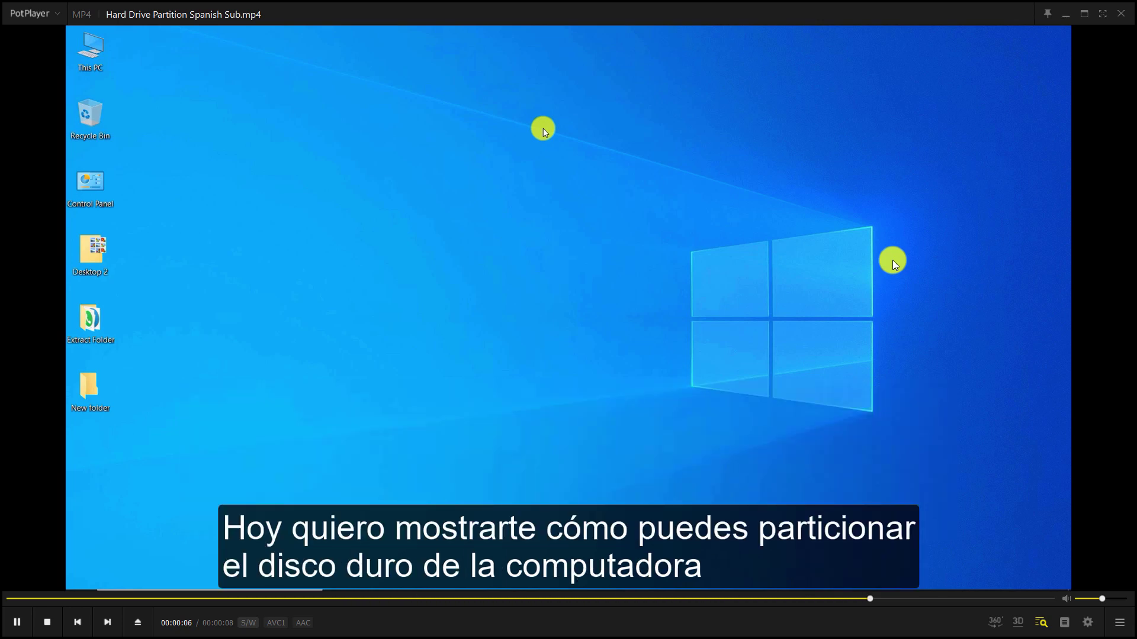
key(space)
click(1121, 14)
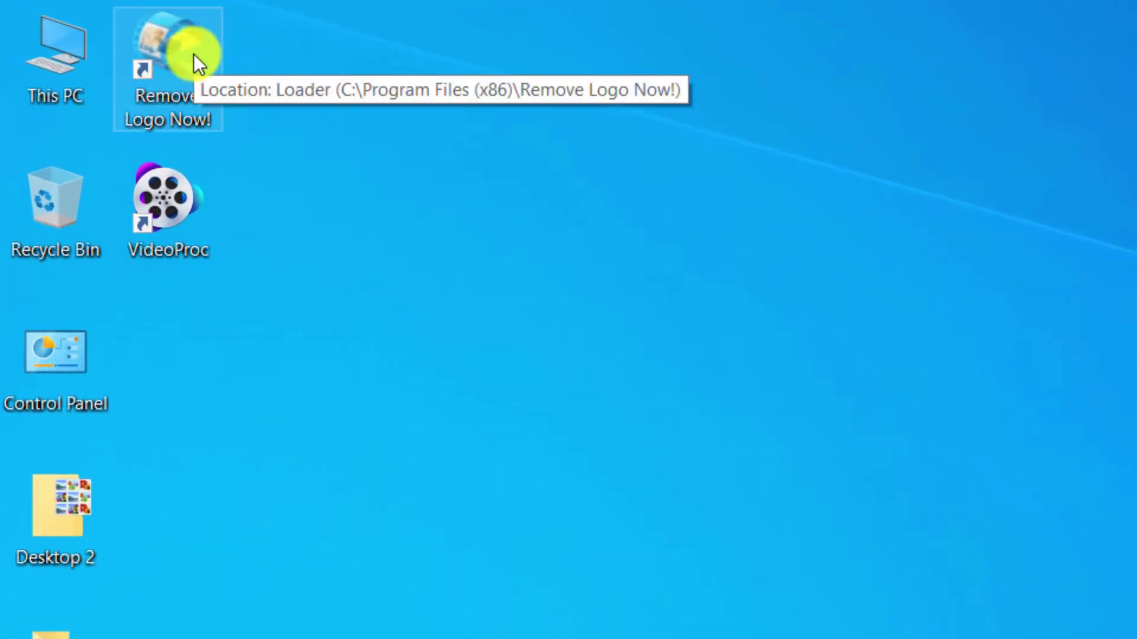
Step: Load the Hard Drive Partition Spanish Sub video into Remove Logo Now! and box the subtitle area
double_click(194, 55)
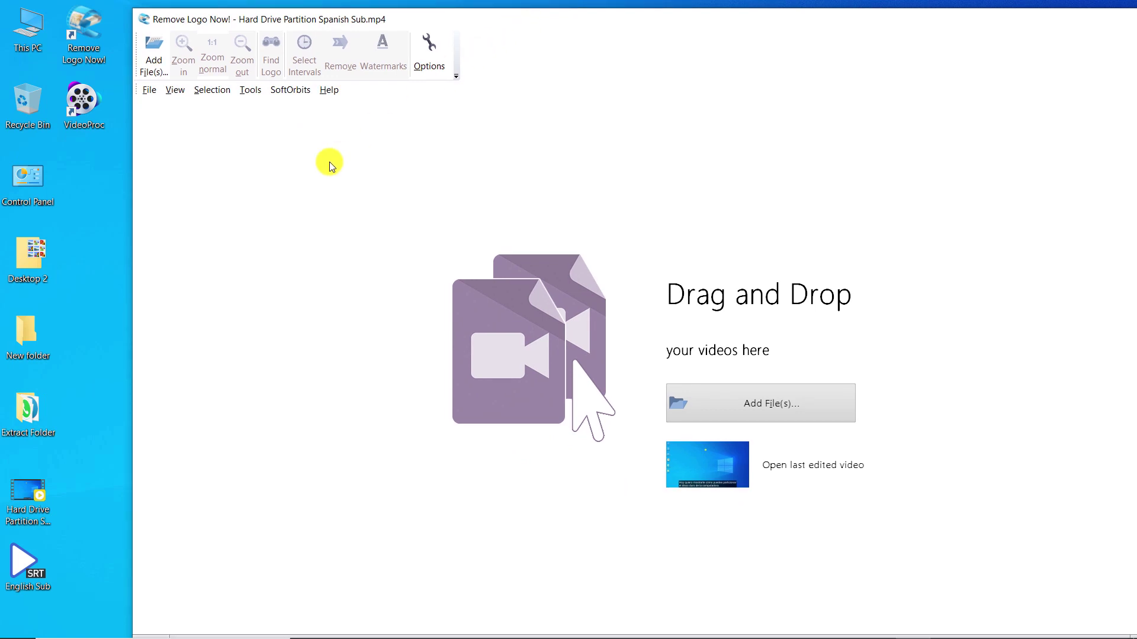
drag(24, 495, 706, 326)
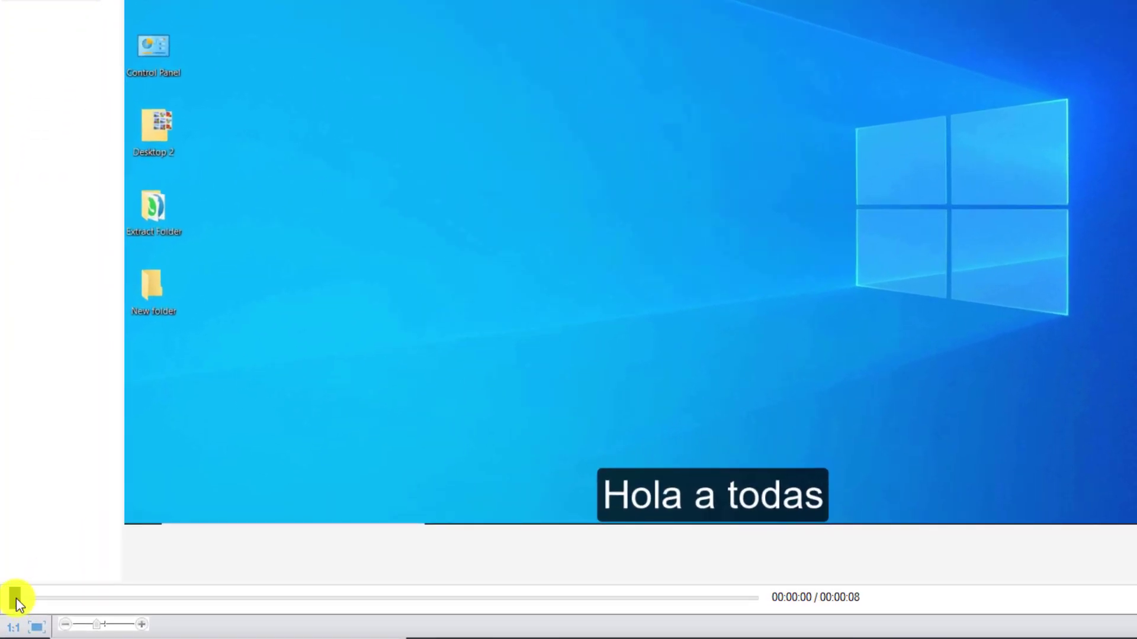
drag(20, 598, 445, 599)
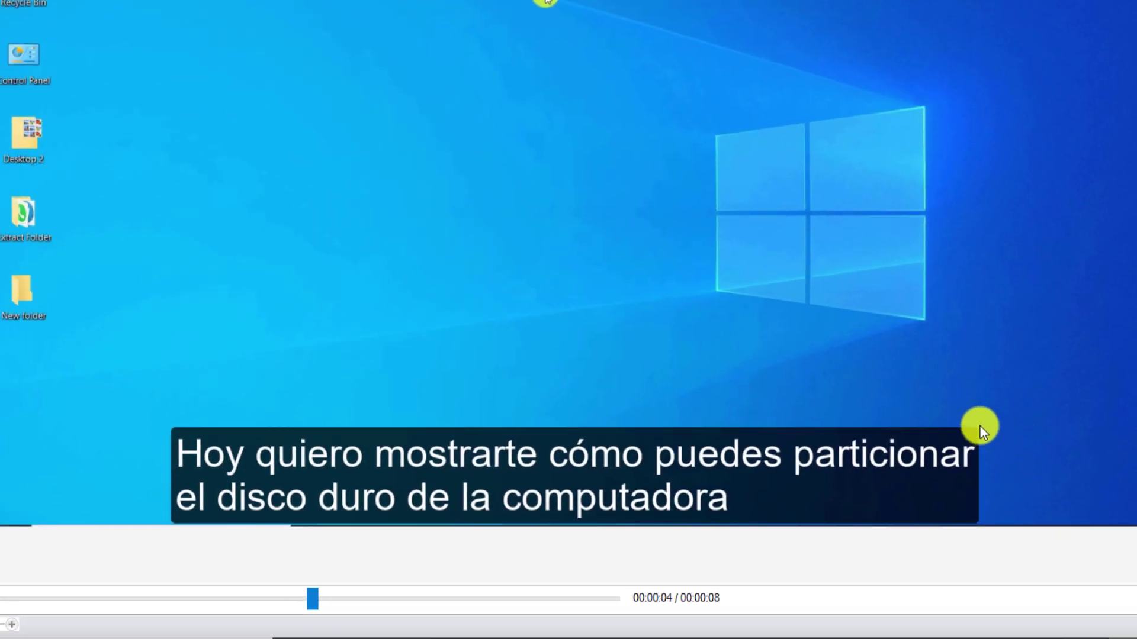
drag(979, 425, 170, 529)
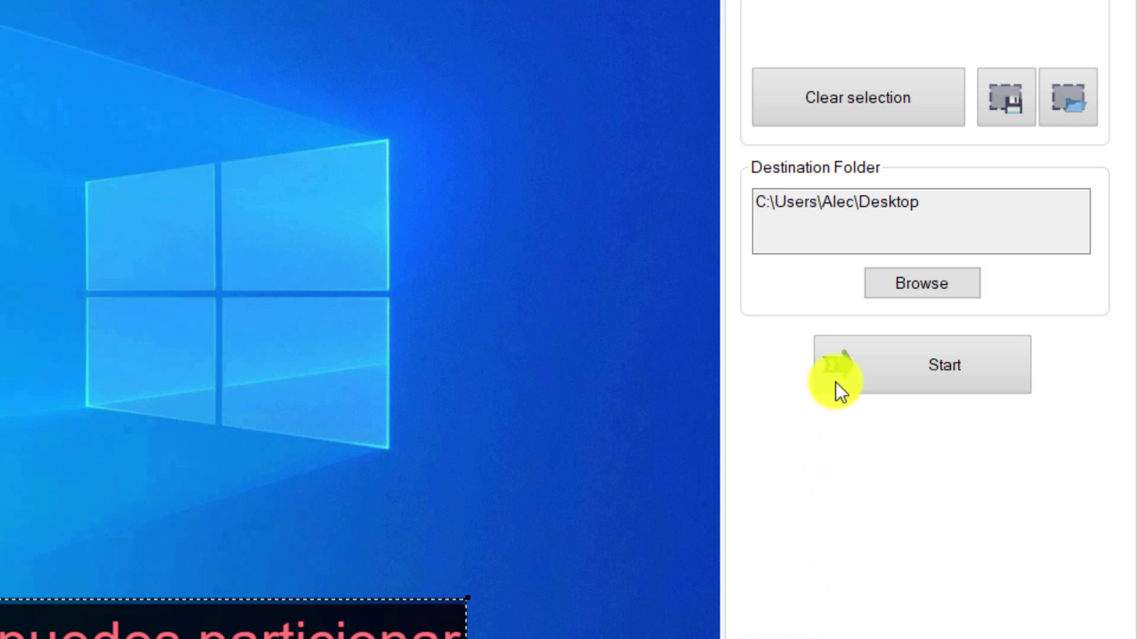
Step: Set the output folder to Desktop and process the video, saving the result under a new name
click(906, 277)
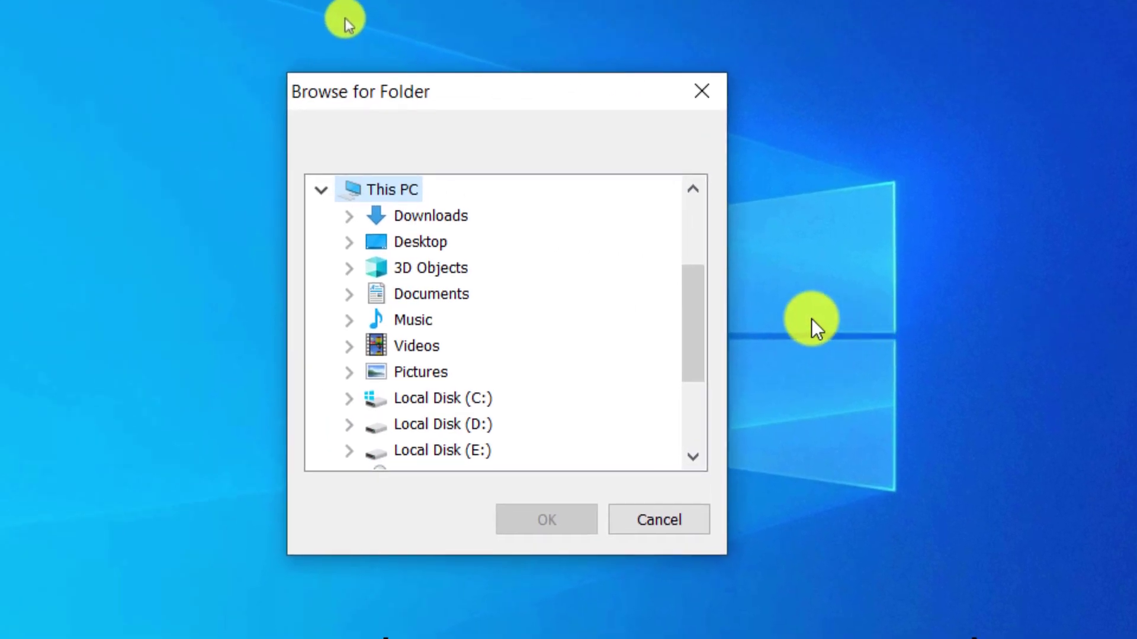
click(471, 253)
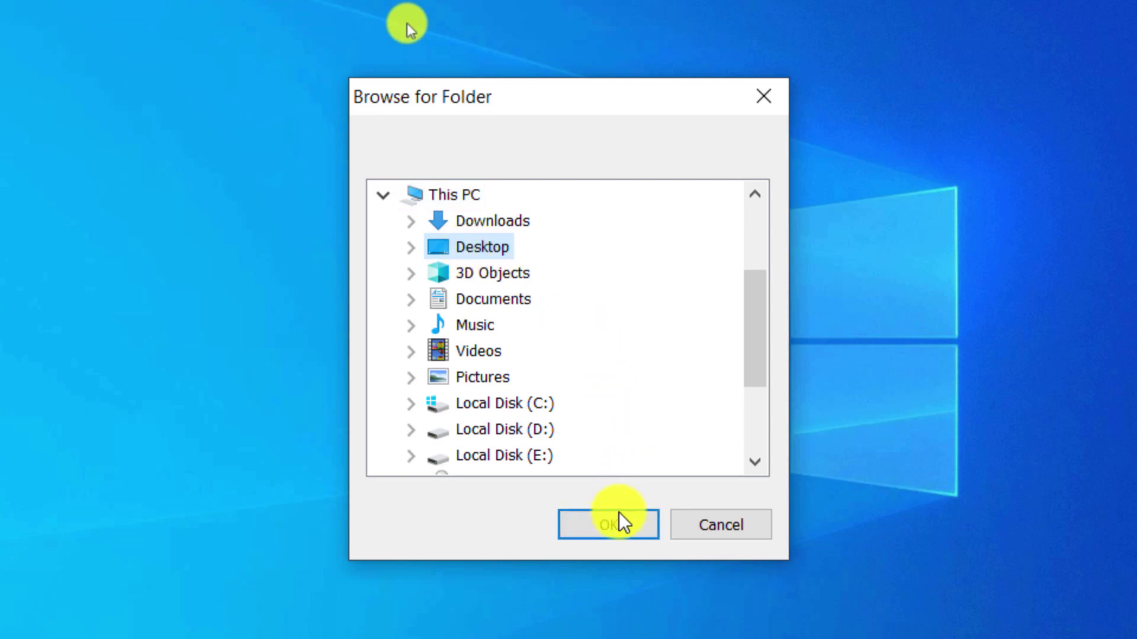
click(616, 529)
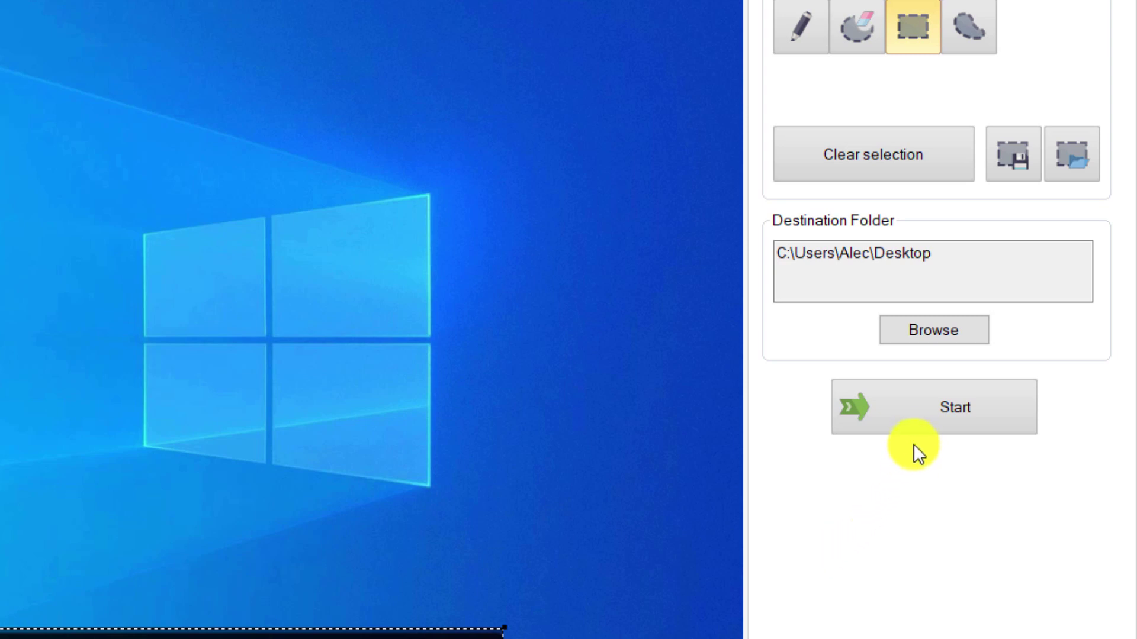
click(923, 411)
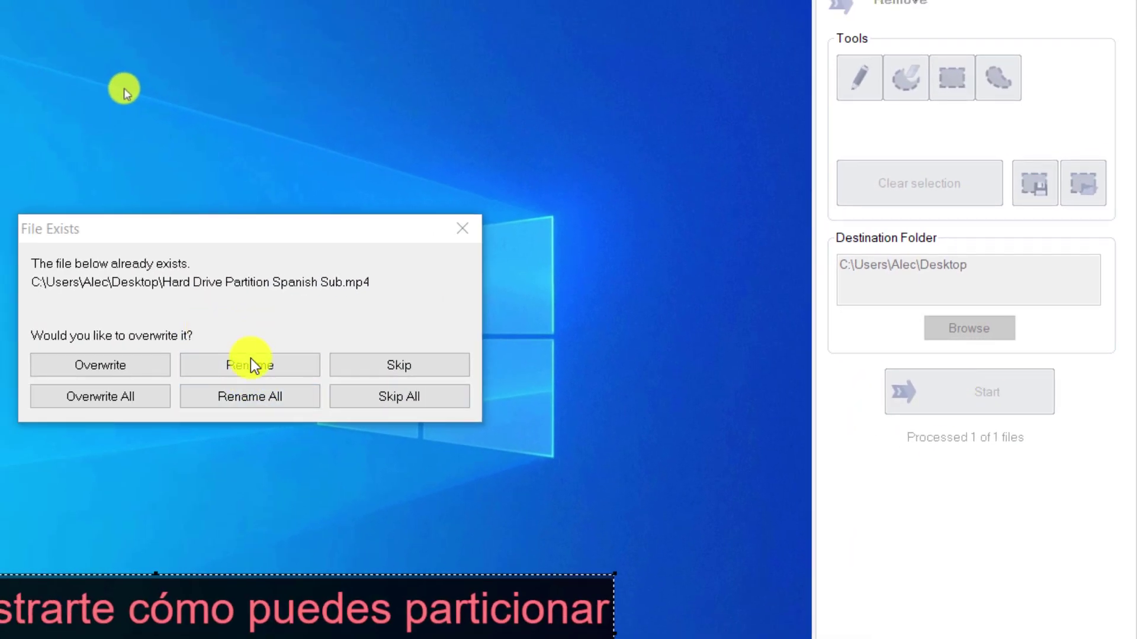
click(251, 363)
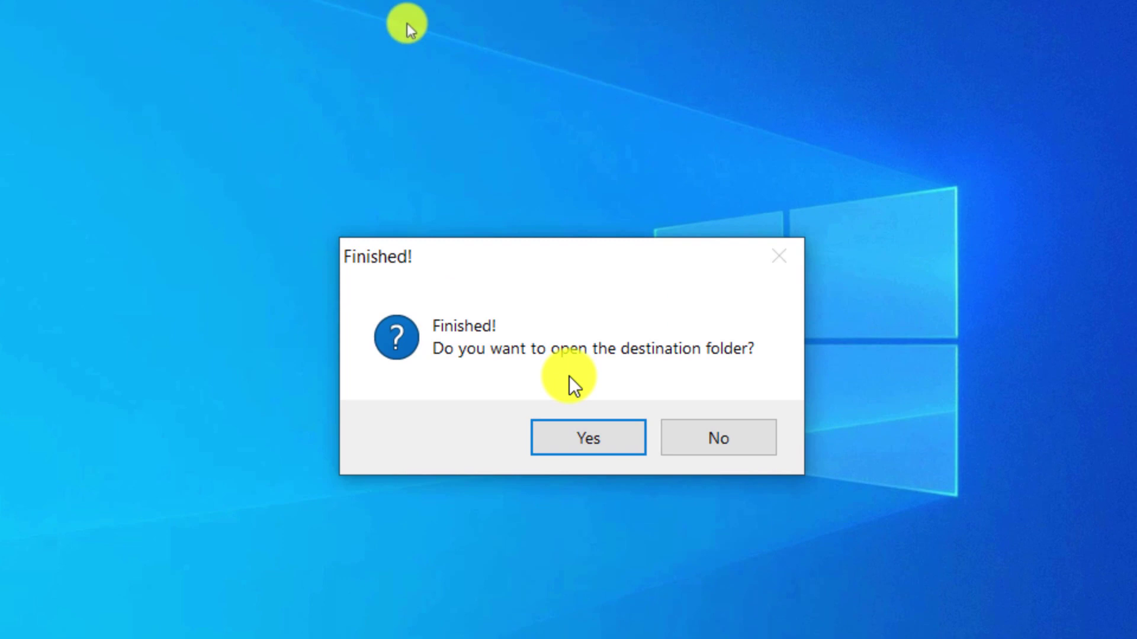
Step: Open the Desktop destination folder and play Hard Drive Partition Spanish Sub_(1)
click(590, 435)
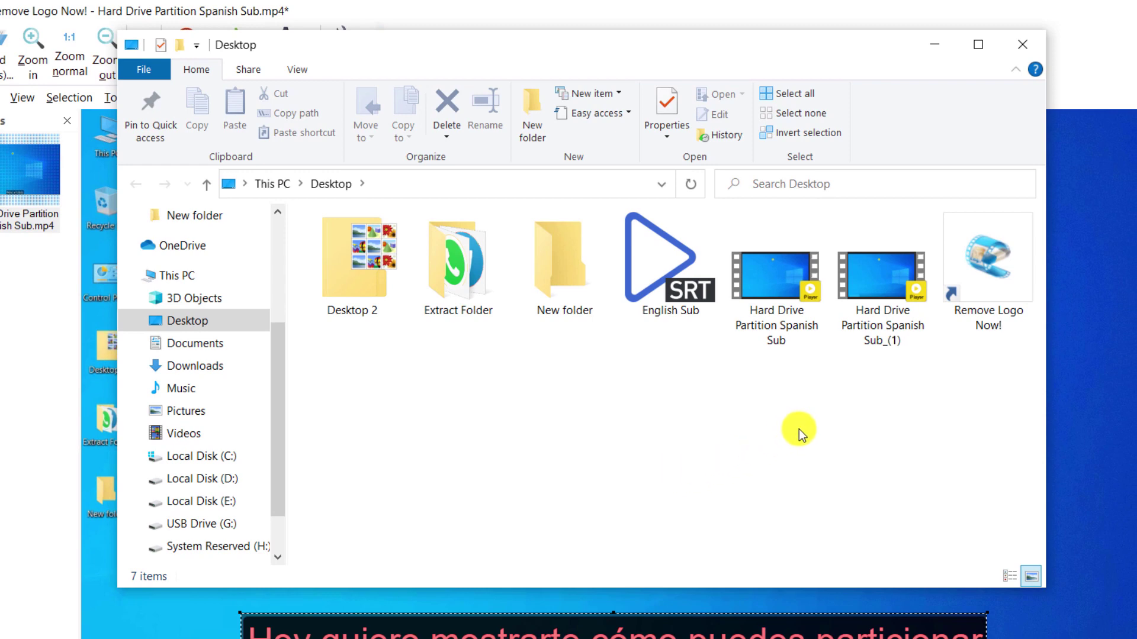
double_click(878, 299)
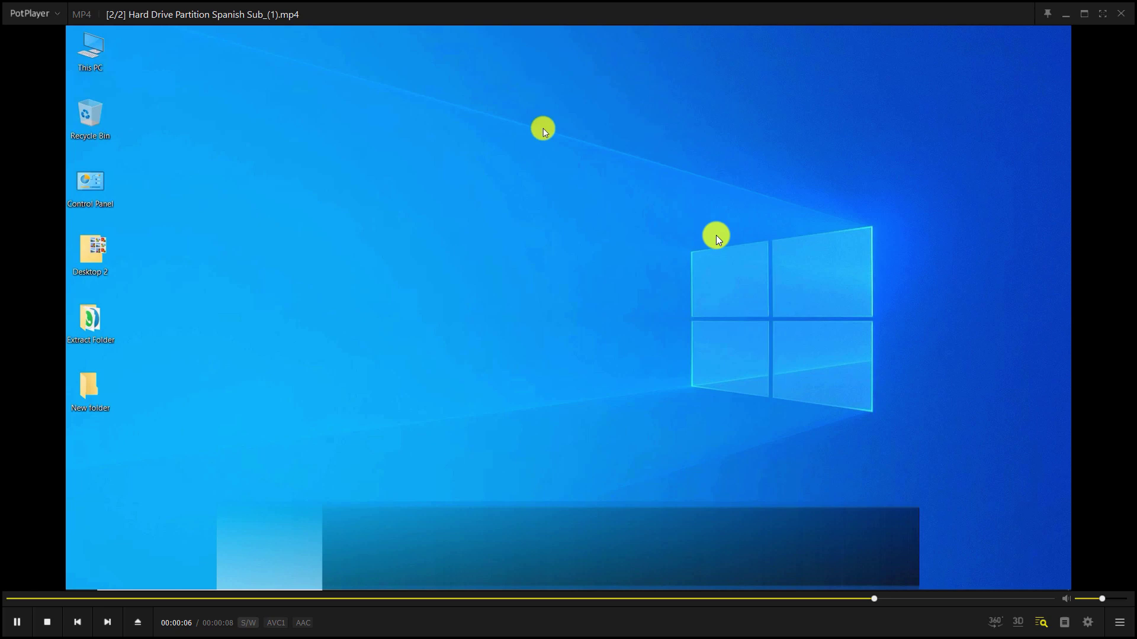
Step: Pause the video, then close PotPlayer, the Desktop folder window and Remove Logo Now!
key(space)
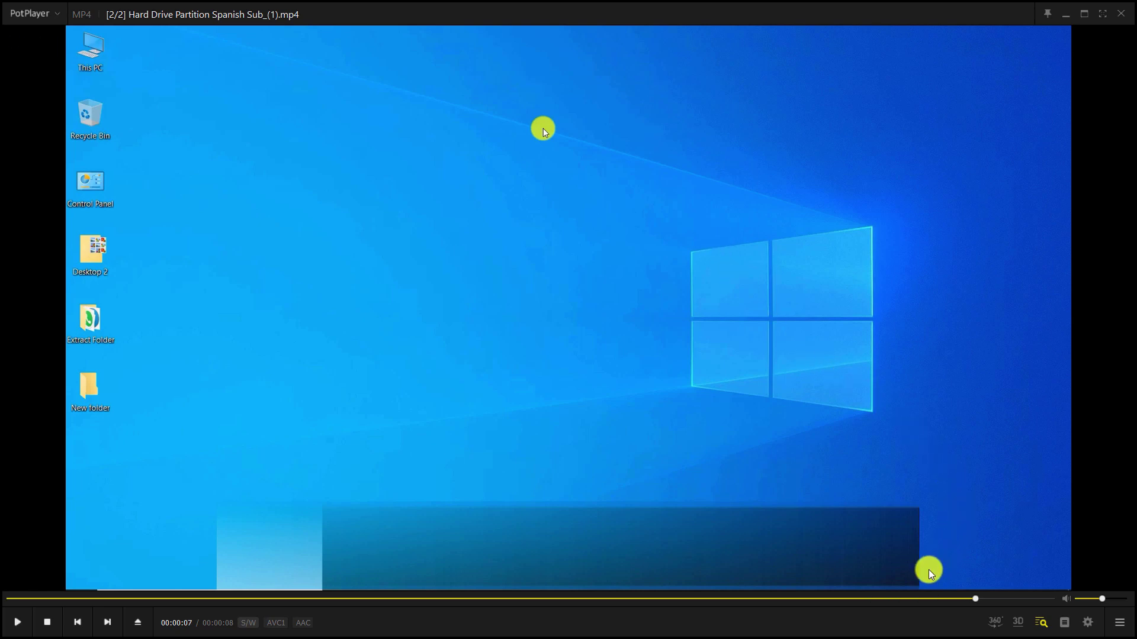
click(1118, 15)
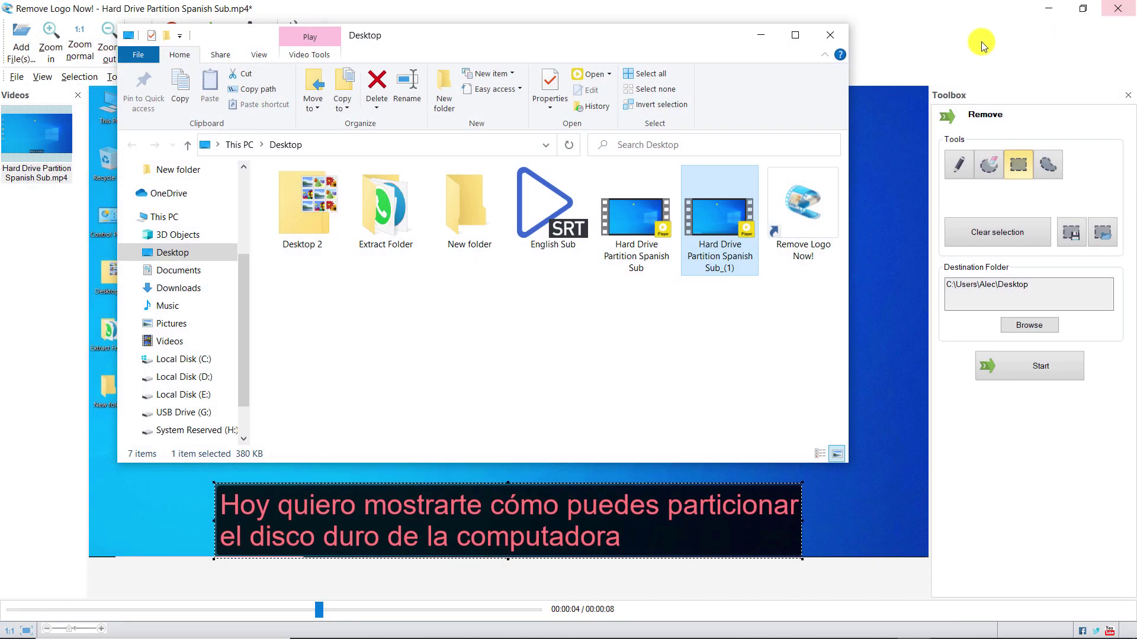
click(830, 38)
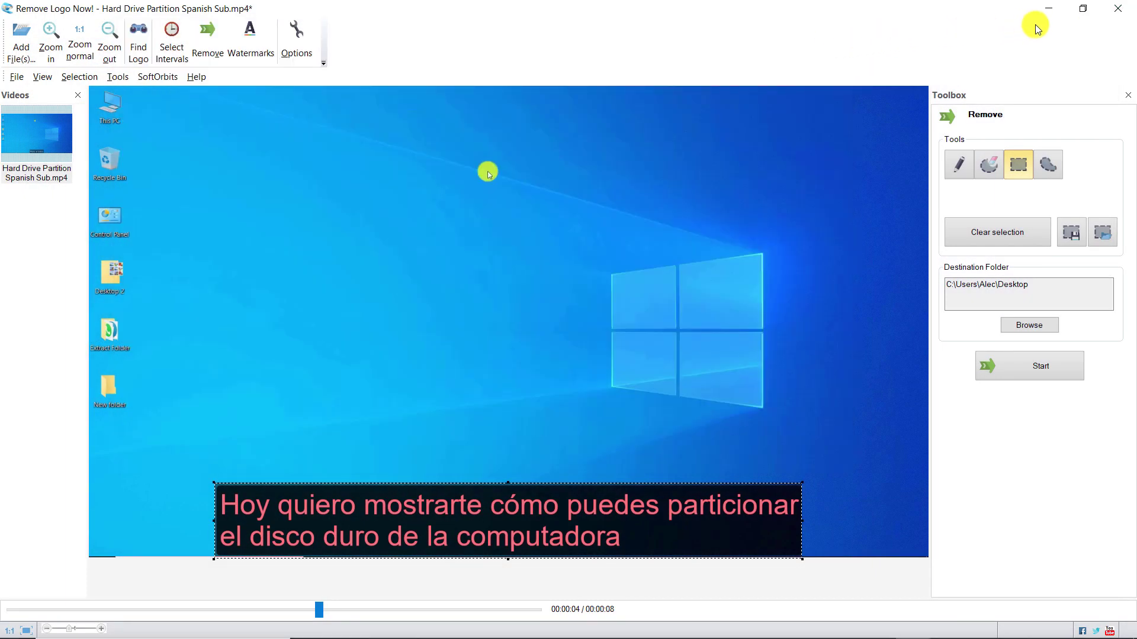
click(1118, 11)
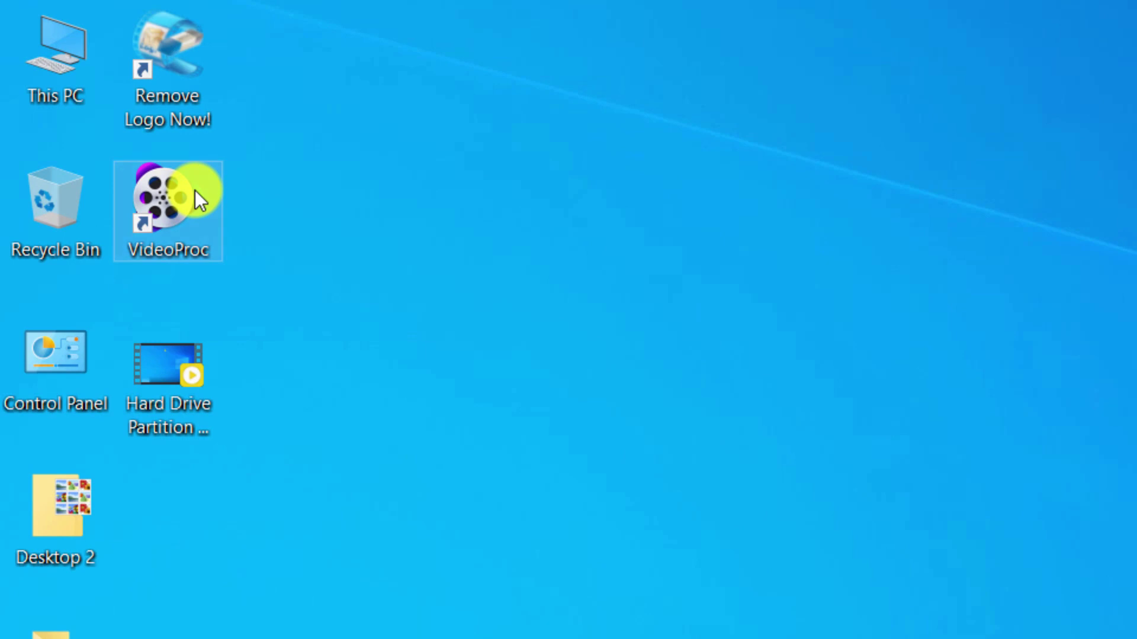
Step: Start VideoProc, enter the Video workspace and add Hard Drive Partition Spanish Sub_(1).mp4
double_click(195, 192)
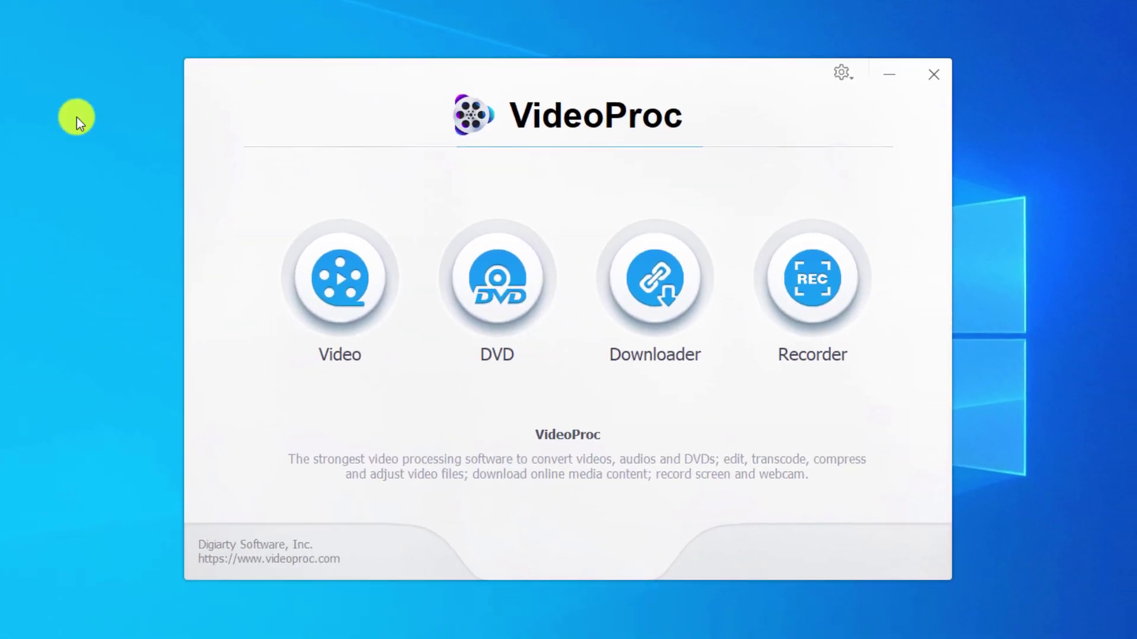
click(342, 288)
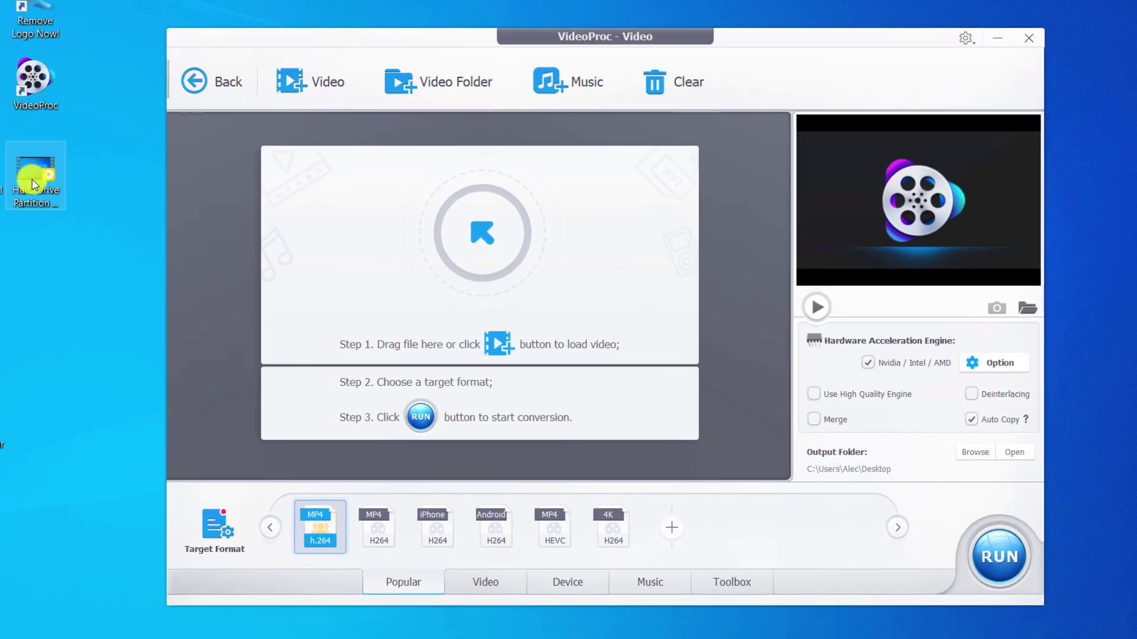
drag(32, 179, 492, 289)
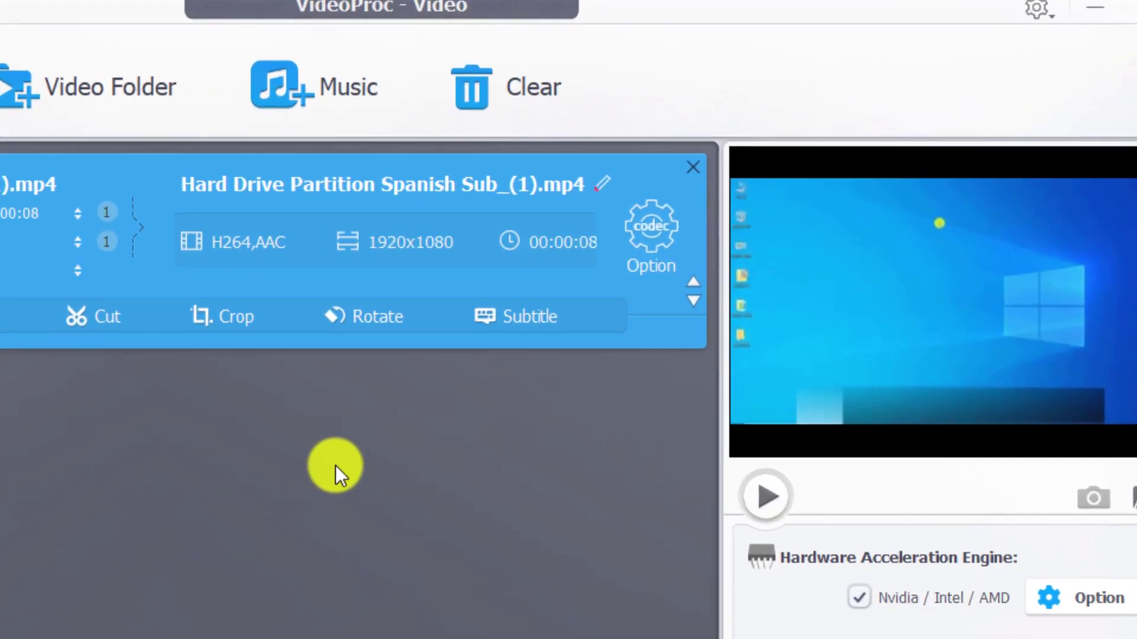
Step: Add English Sub.srt as the clip's subtitle with Burn-In enabled, and confirm with Done
click(536, 330)
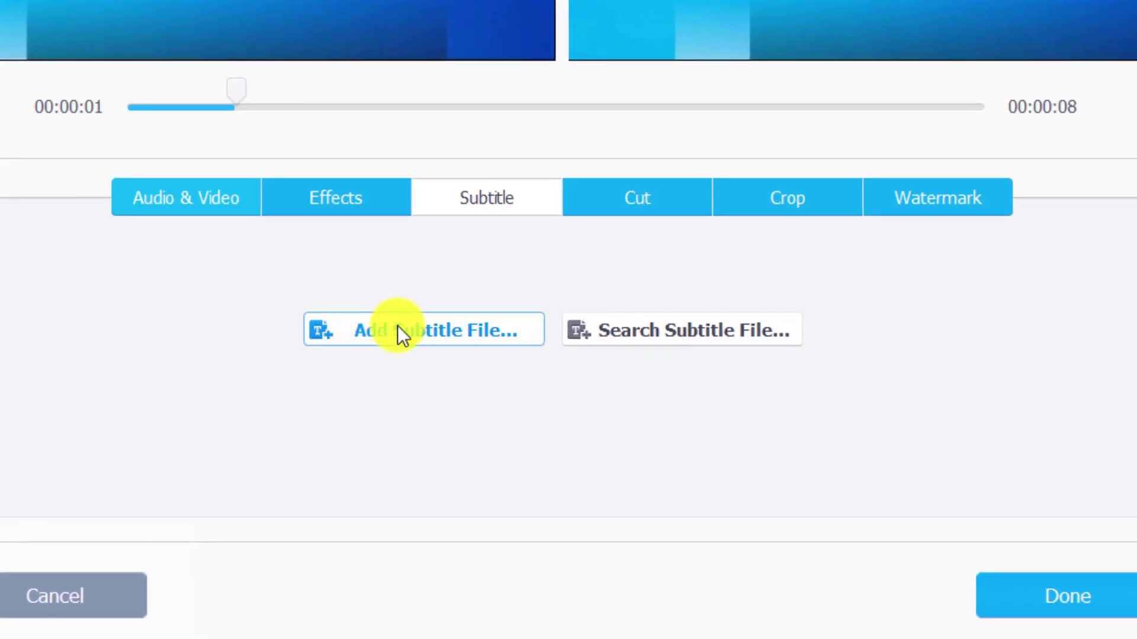
click(399, 325)
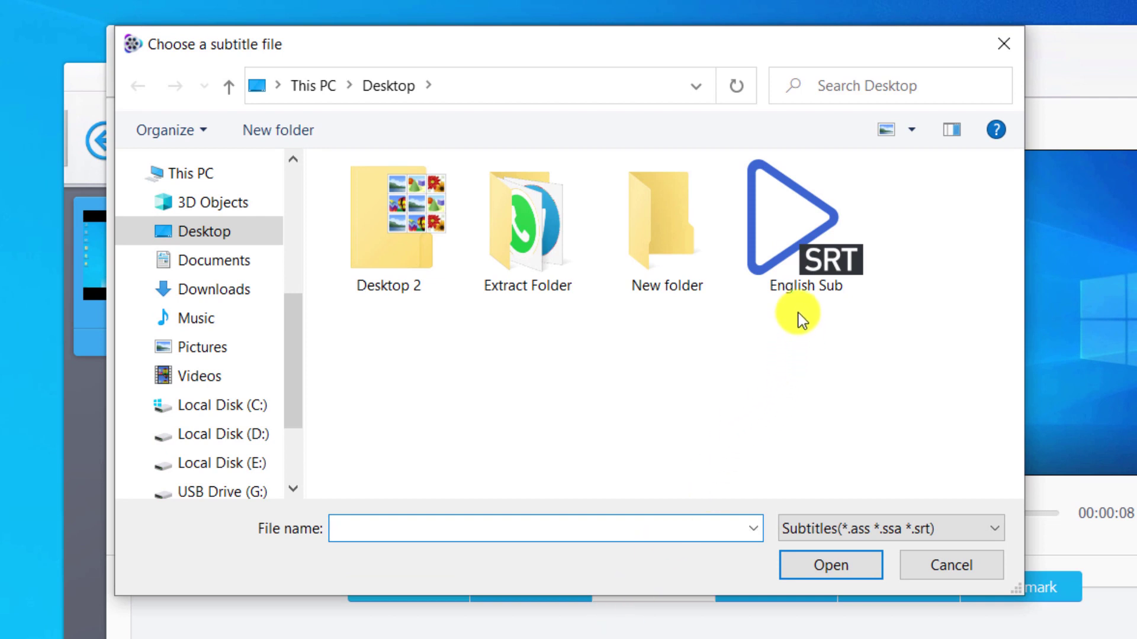
click(806, 255)
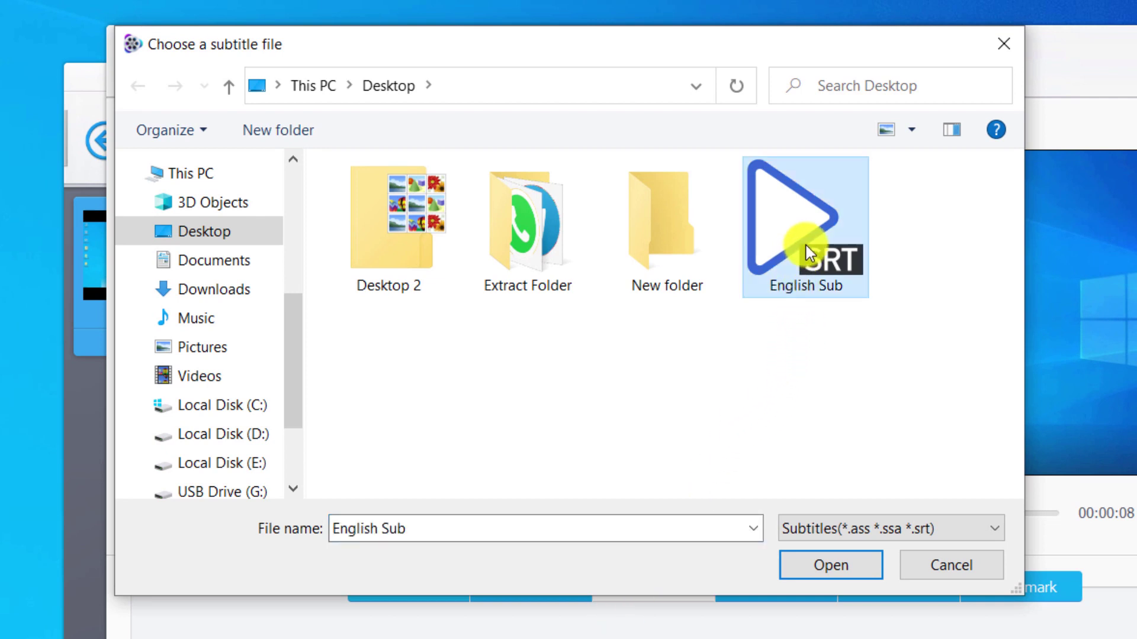
click(819, 567)
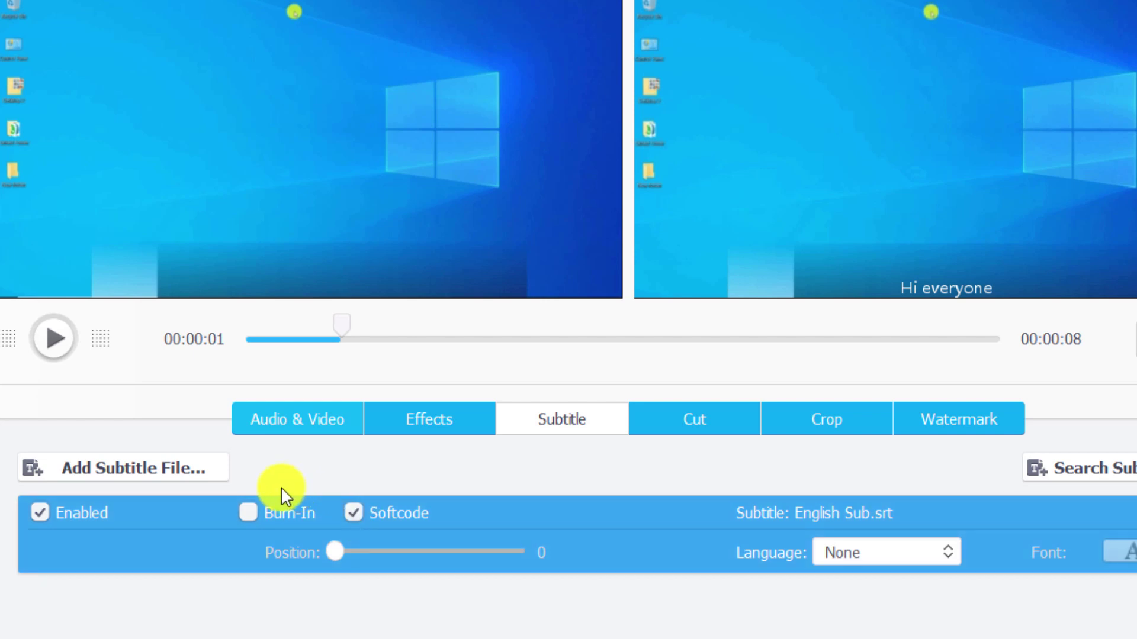
click(247, 514)
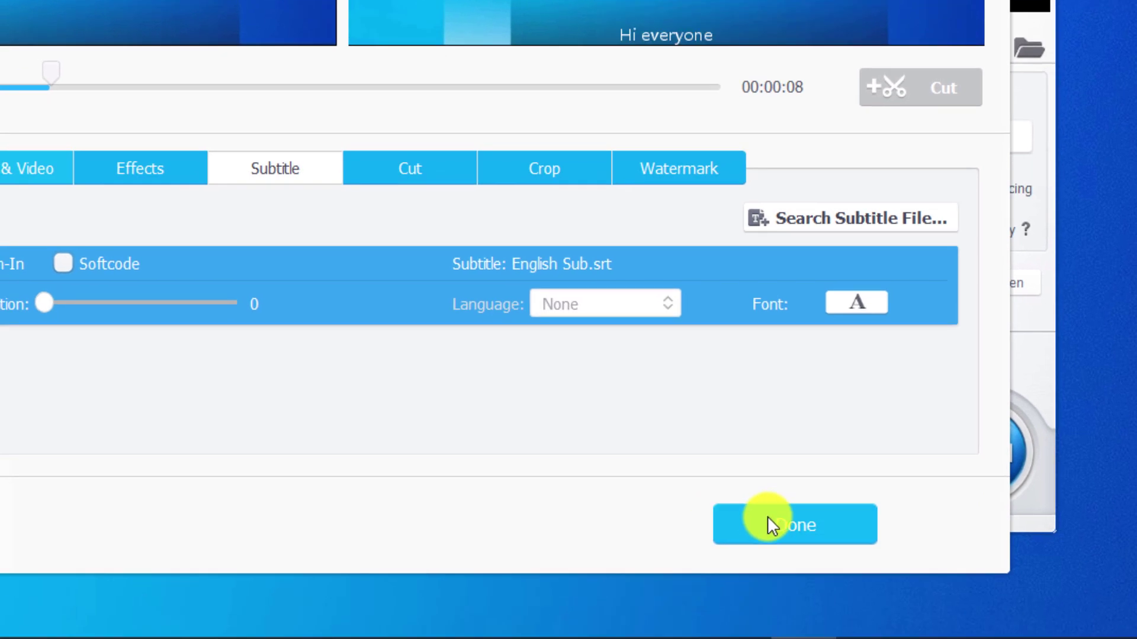
click(768, 516)
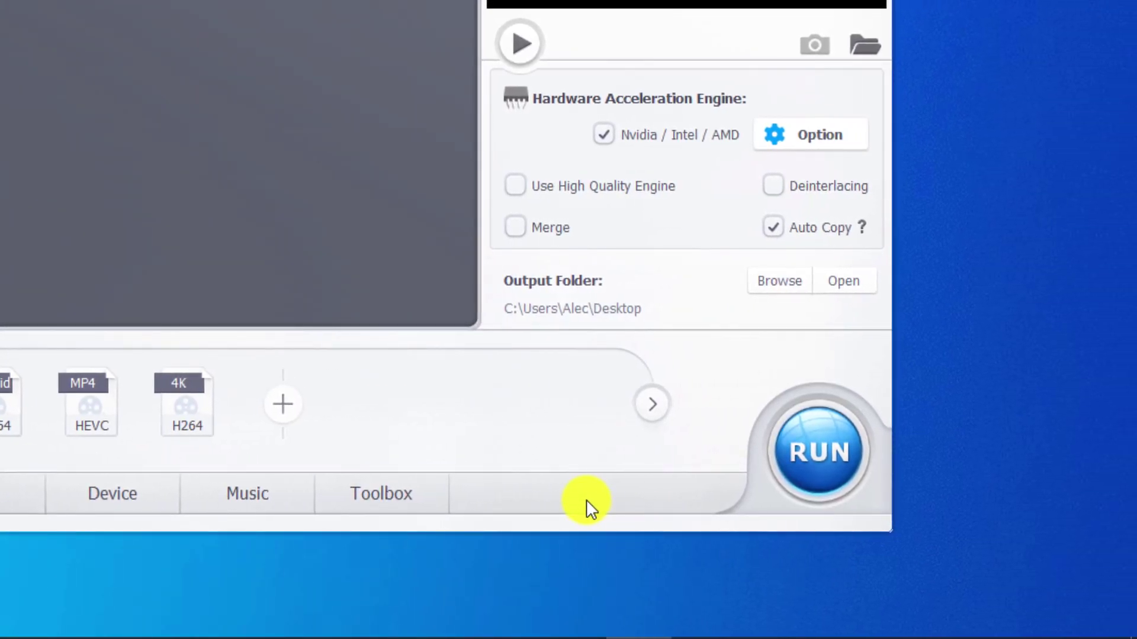
Step: Run the conversion, then rename the output, replacing 'Spanish' with 'English' to get Hard Drive Partition English Sub_(1)_2
click(828, 447)
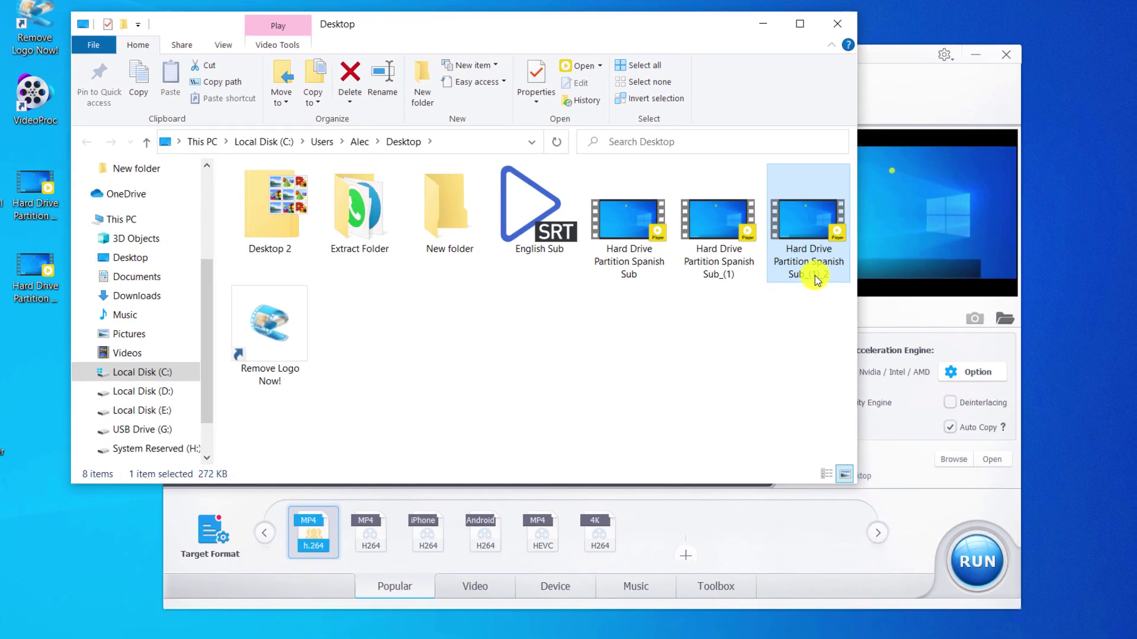
right_click(808, 239)
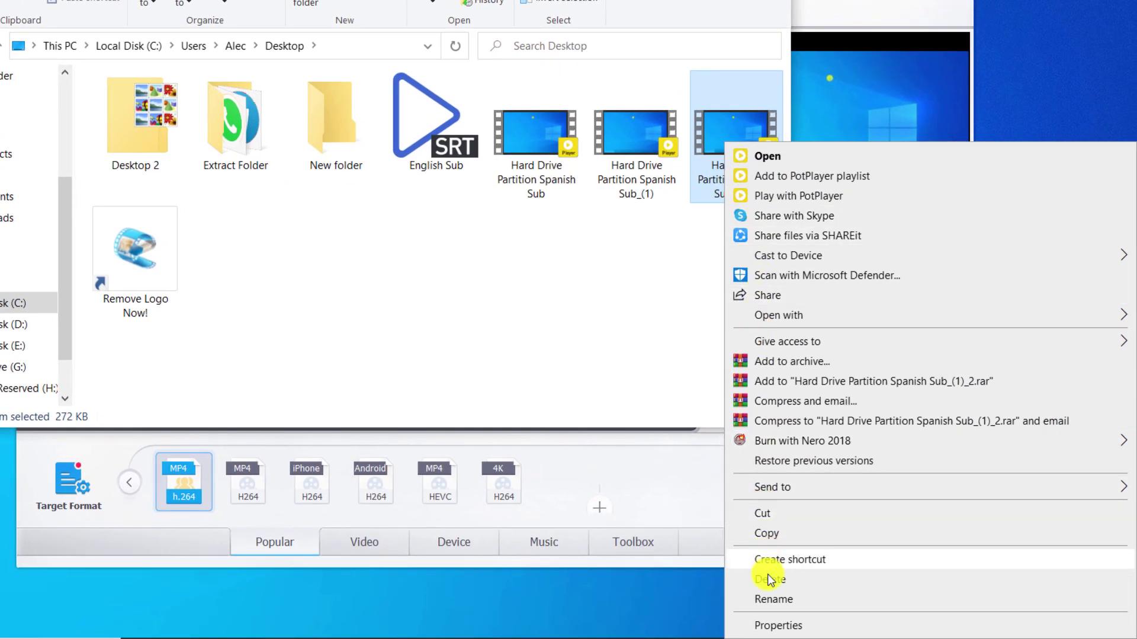
click(774, 599)
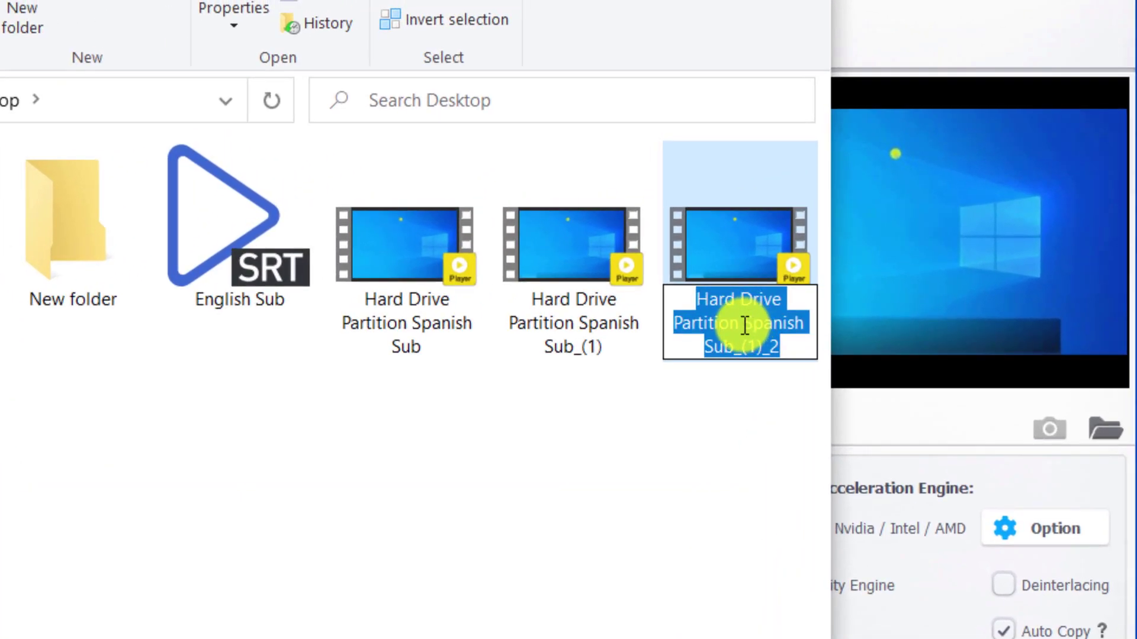
drag(741, 260, 788, 258)
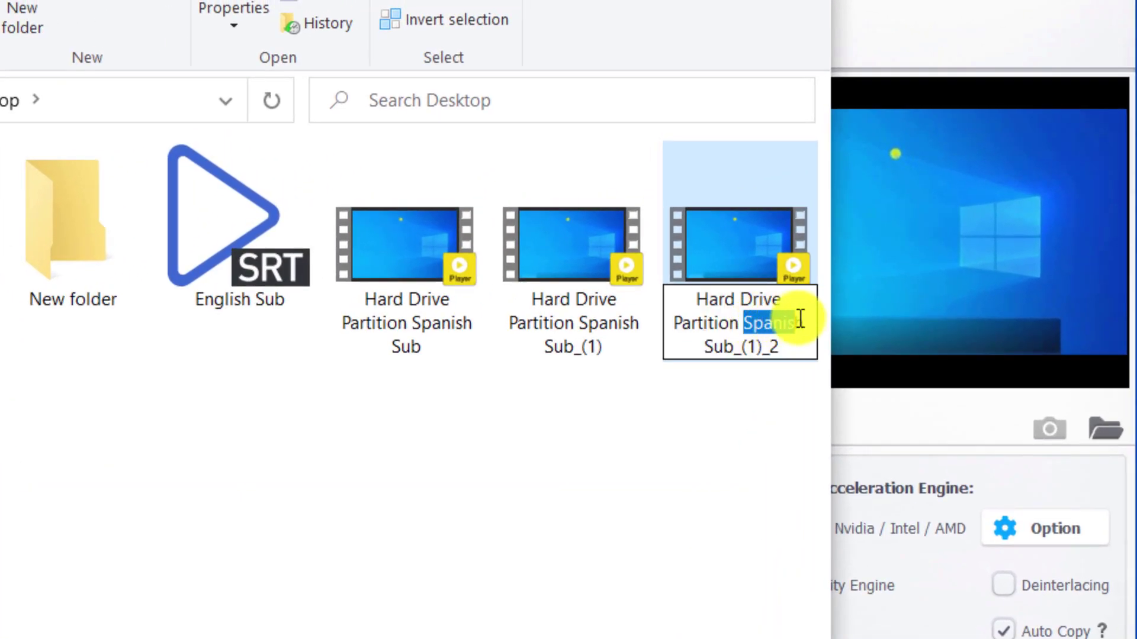
drag(800, 320, 800, 319)
text(E)
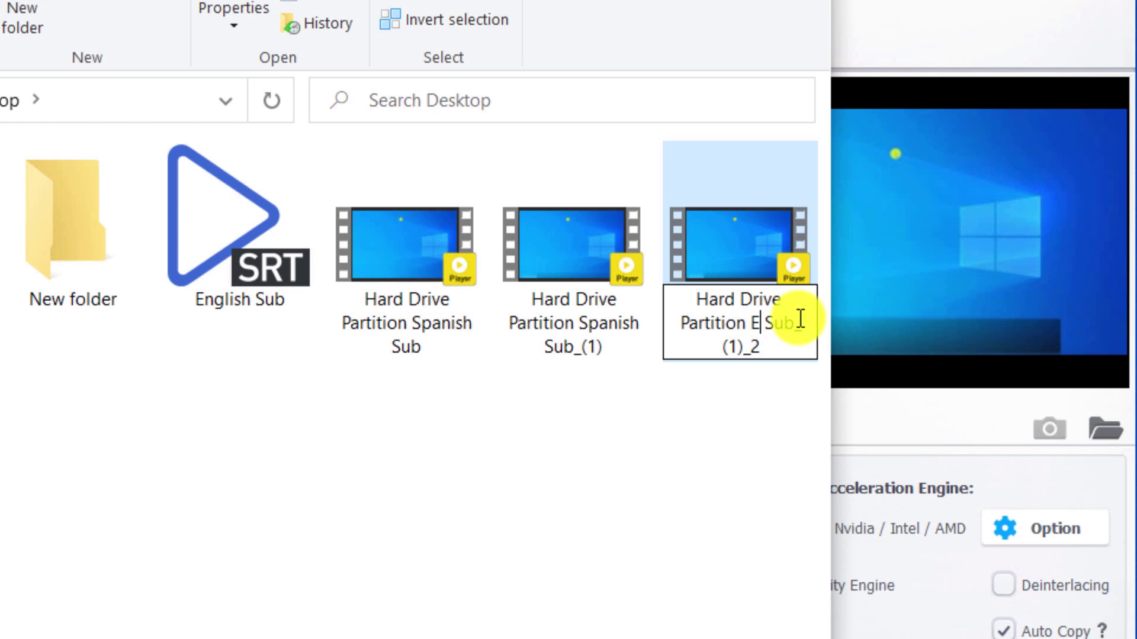
text(nglis)
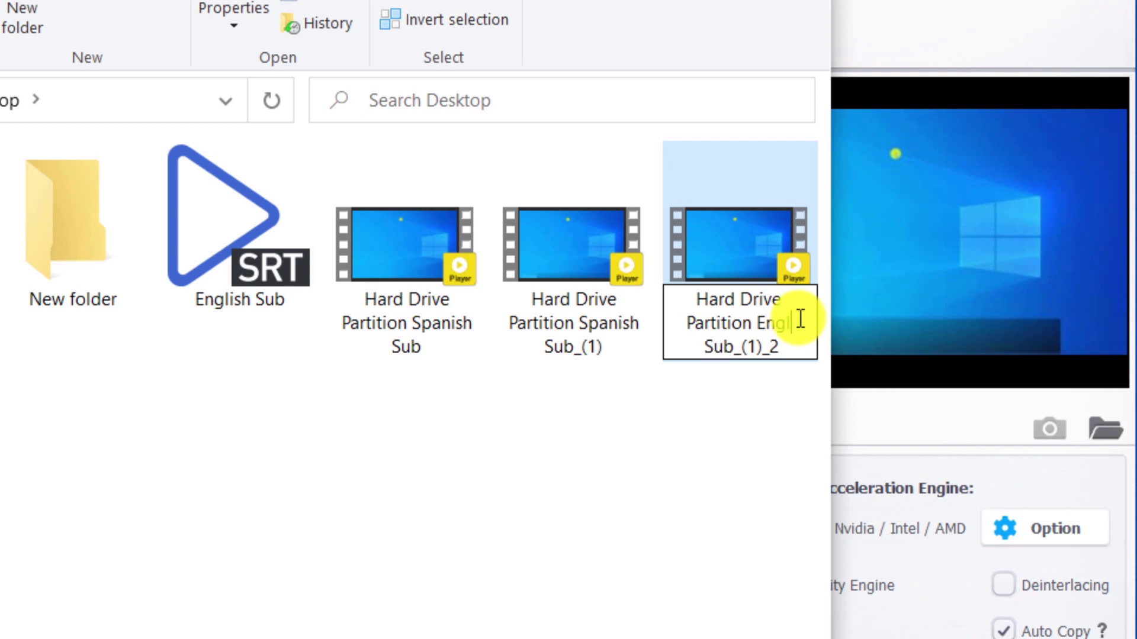
text(h)
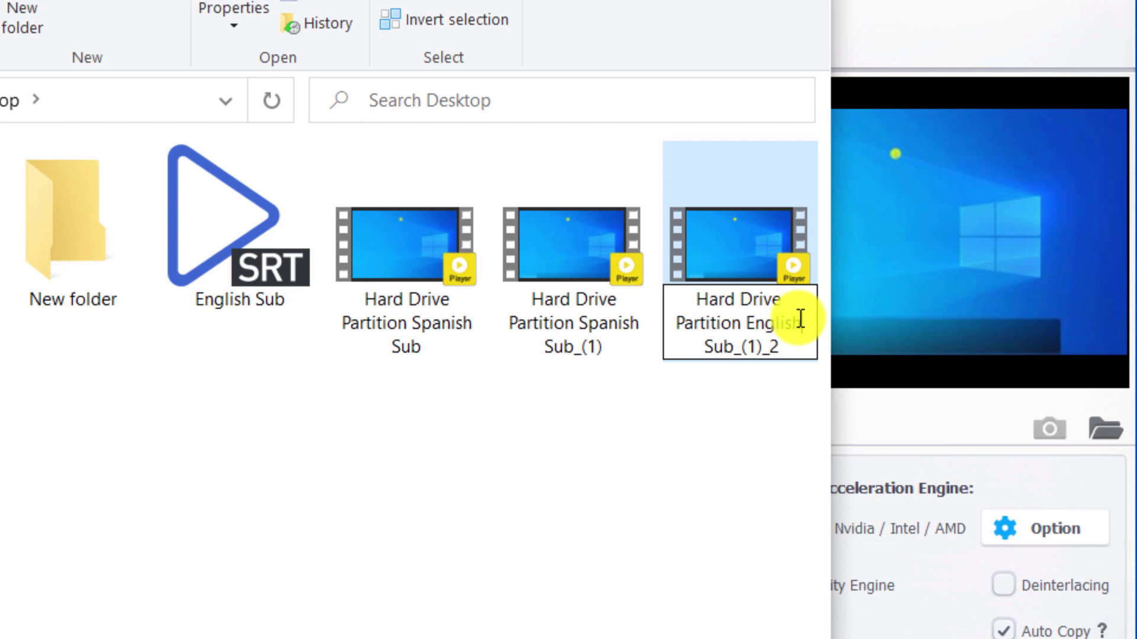
click(743, 392)
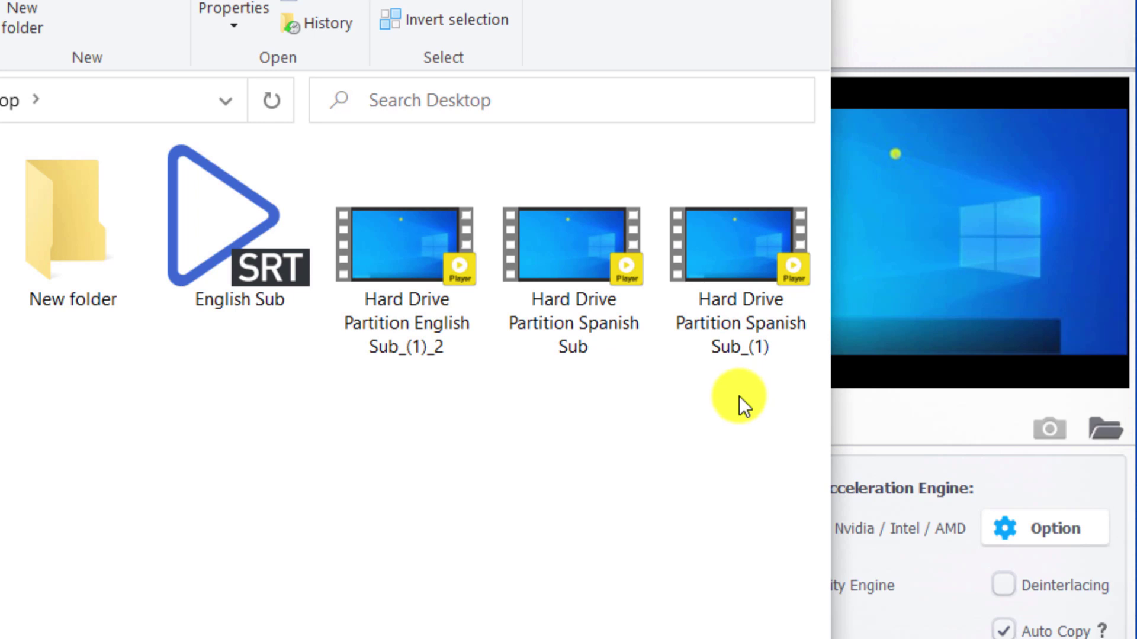
click(417, 268)
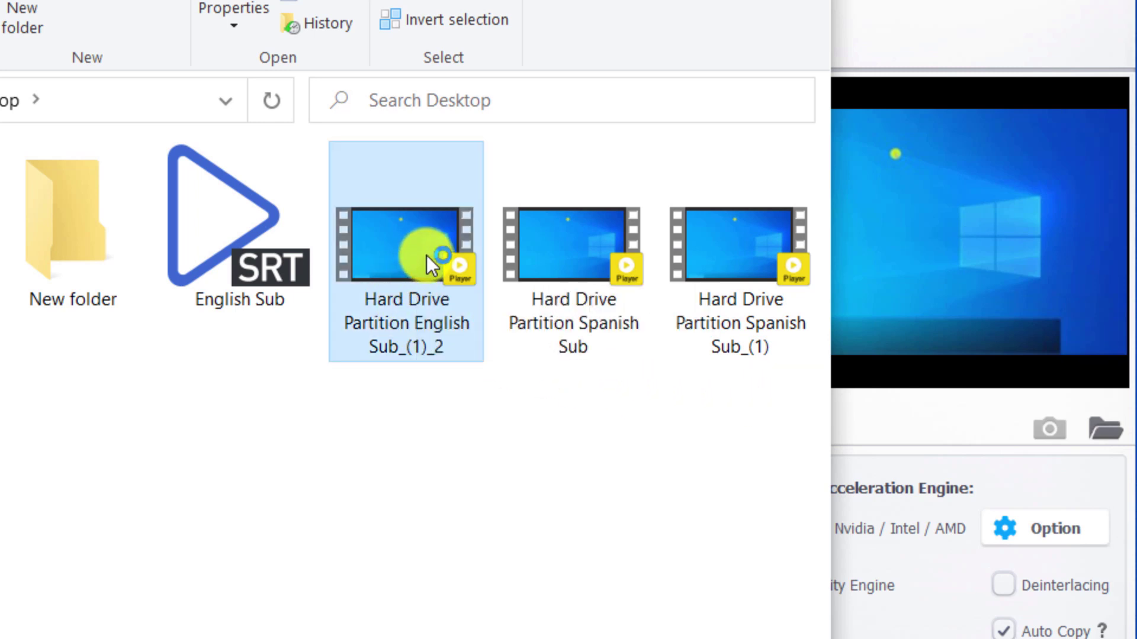
double_click(426, 255)
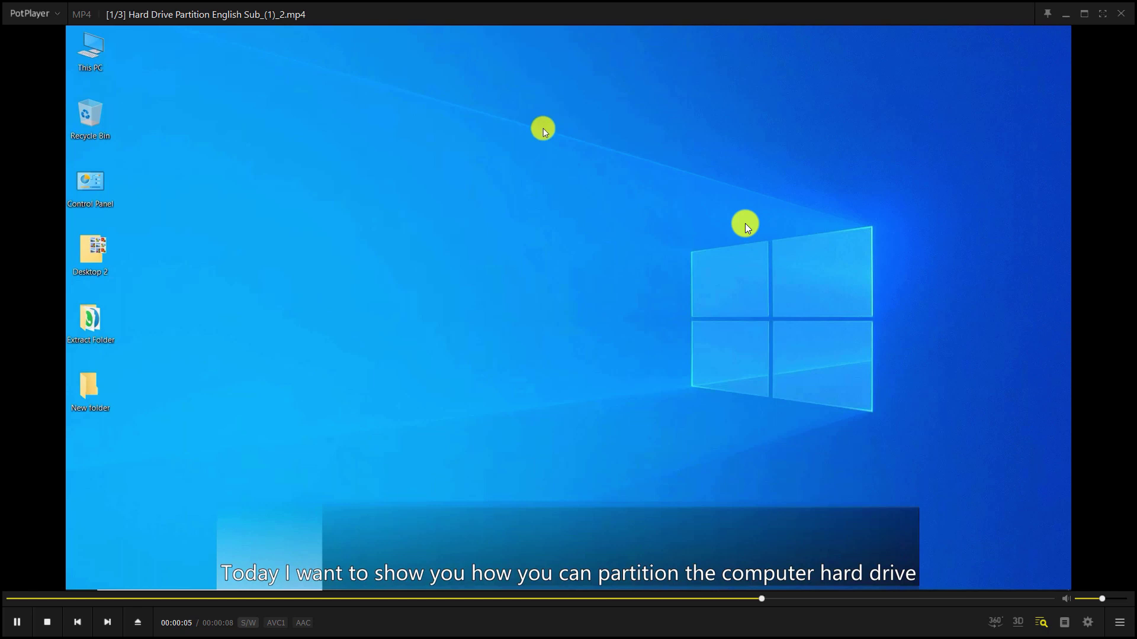
key(space)
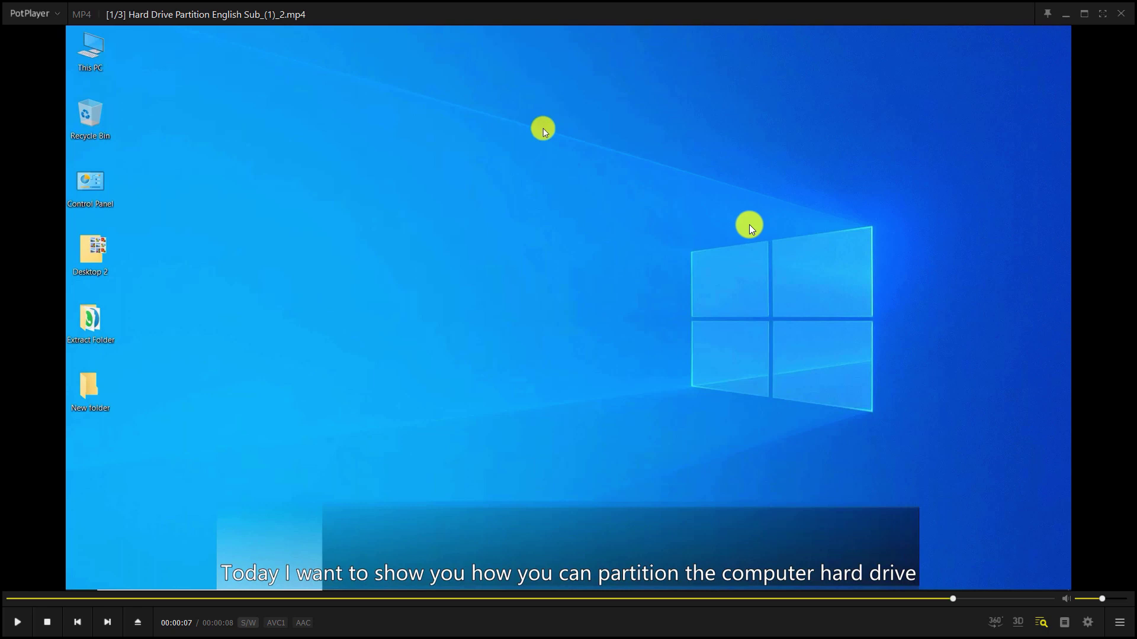
click(1125, 21)
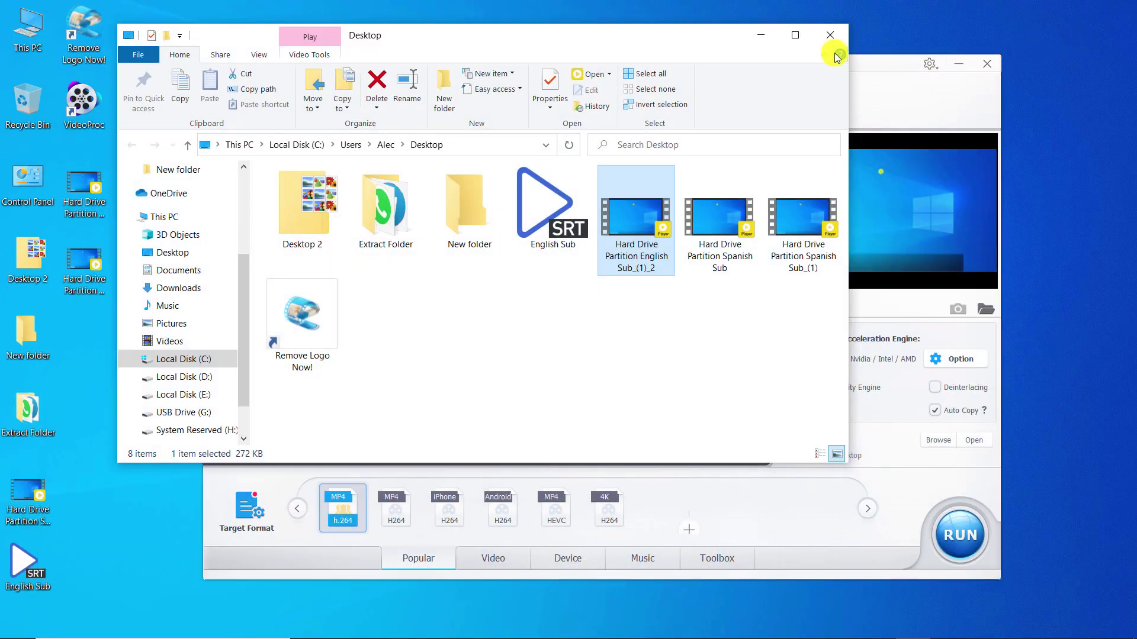
Step: Close Explorer, clear VideoProc's media list, quit VideoProc and deselect the desktop icon
click(831, 36)
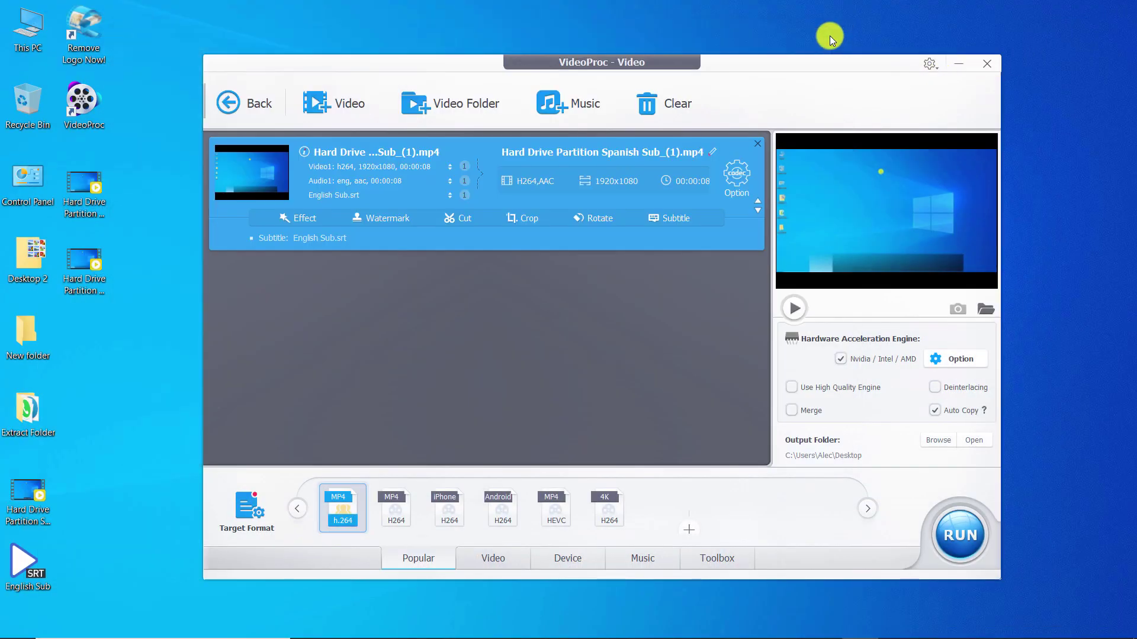
click(985, 63)
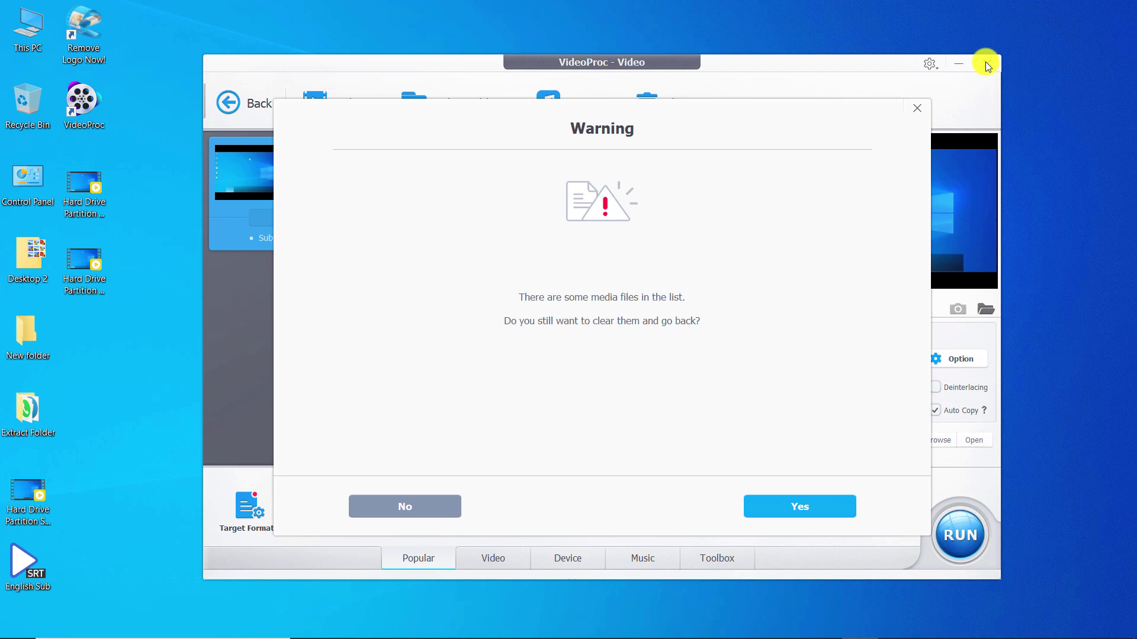
click(815, 506)
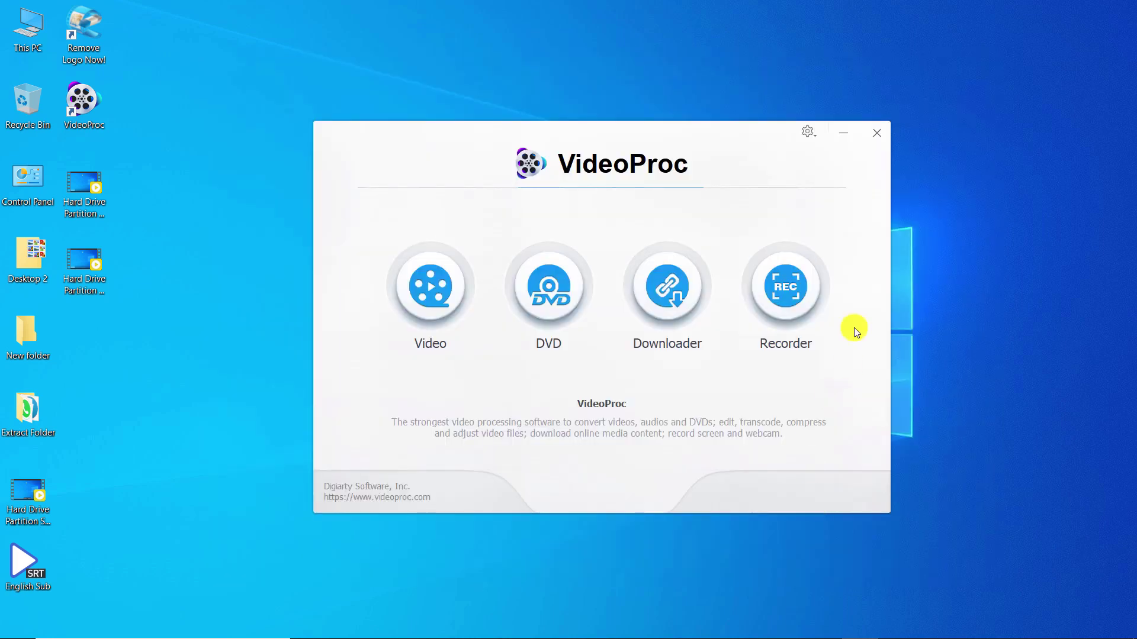
click(876, 133)
click(542, 87)
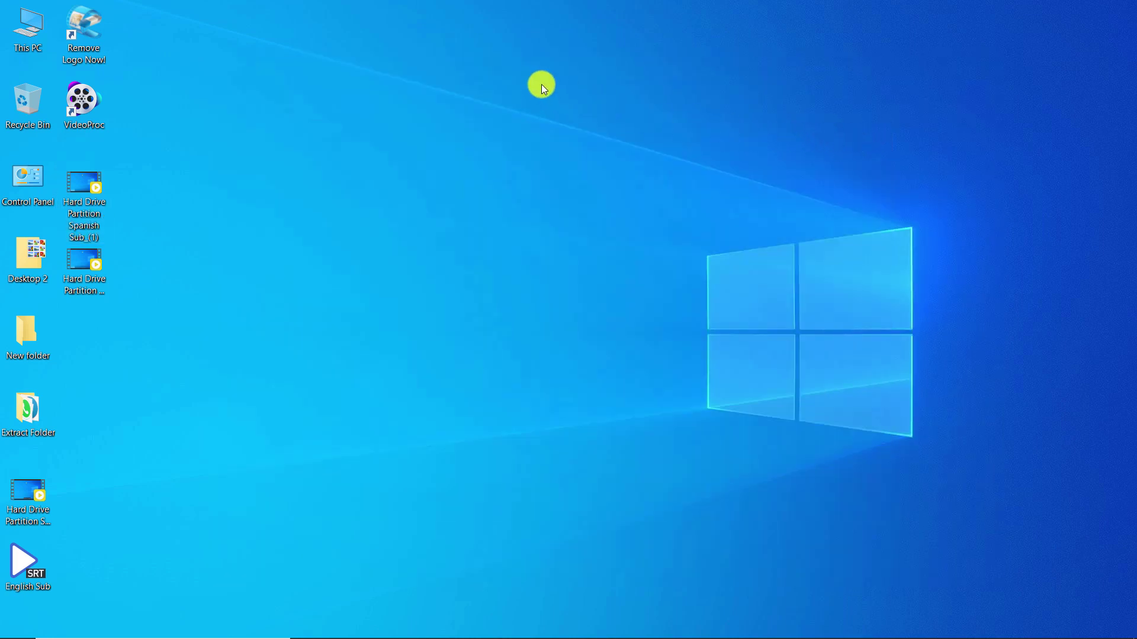